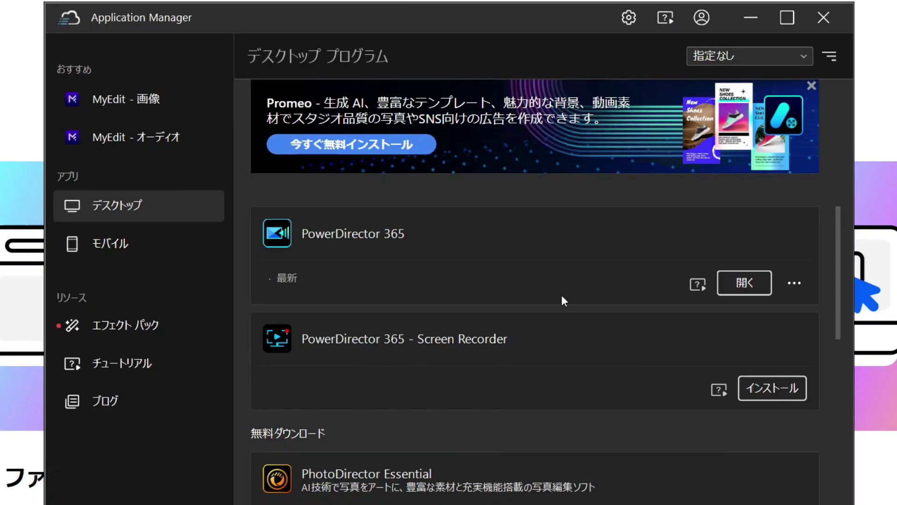
Step: Launch PowerDirector 365, start a new 16:9 project and transfer the licence by activating this computer
{"action": "left_click", "coordinate": [744, 283]}
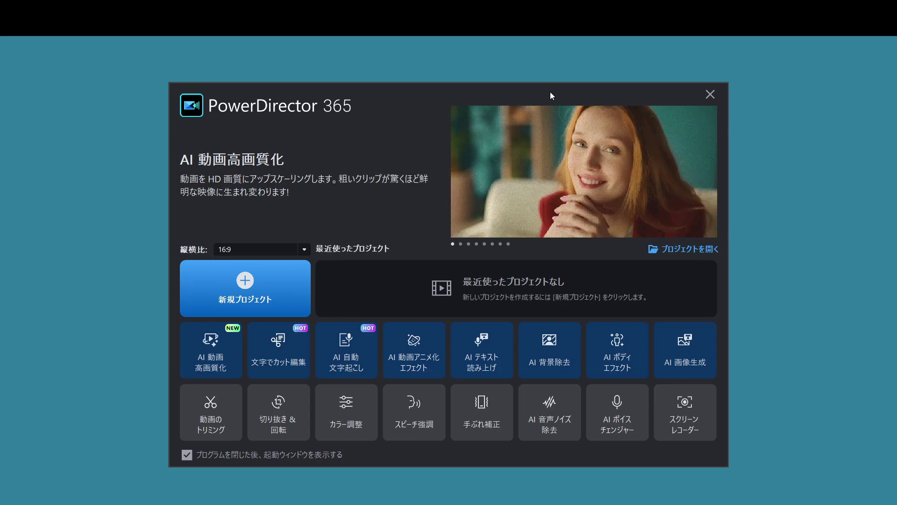
{"action": "left_click", "coordinate": [285, 301]}
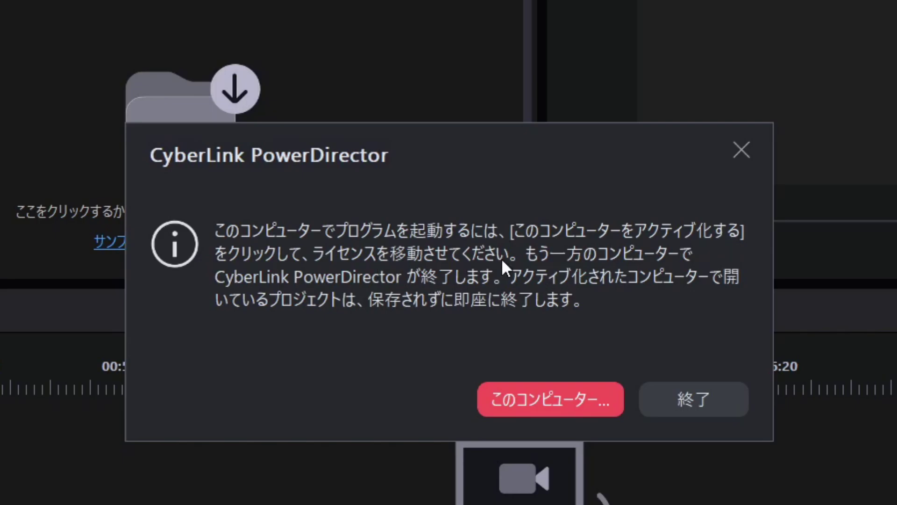
{"action": "left_click", "coordinate": [556, 396]}
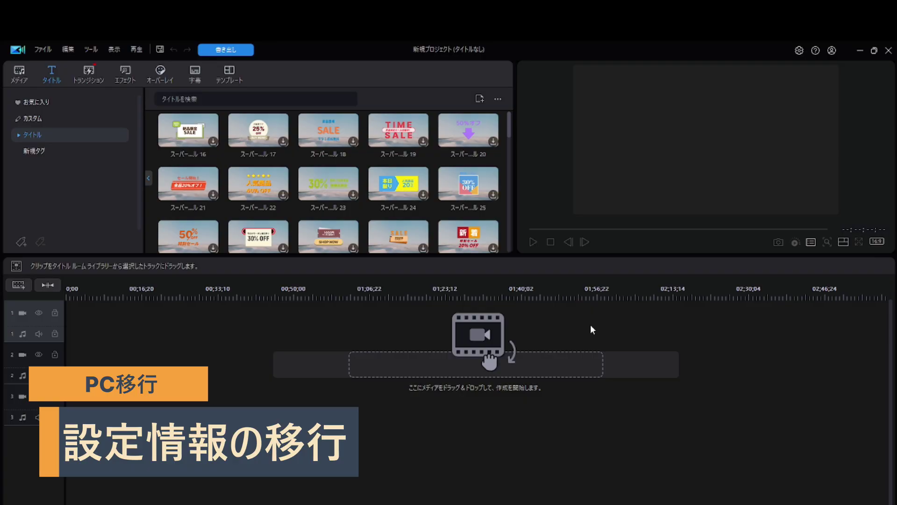
Step: Back up the program preferences, keyboard hotkeys and custom profiles to CyberLink Cloud from the CyberLink Cloud preferences
{"action": "left_click", "coordinate": [179, 194]}
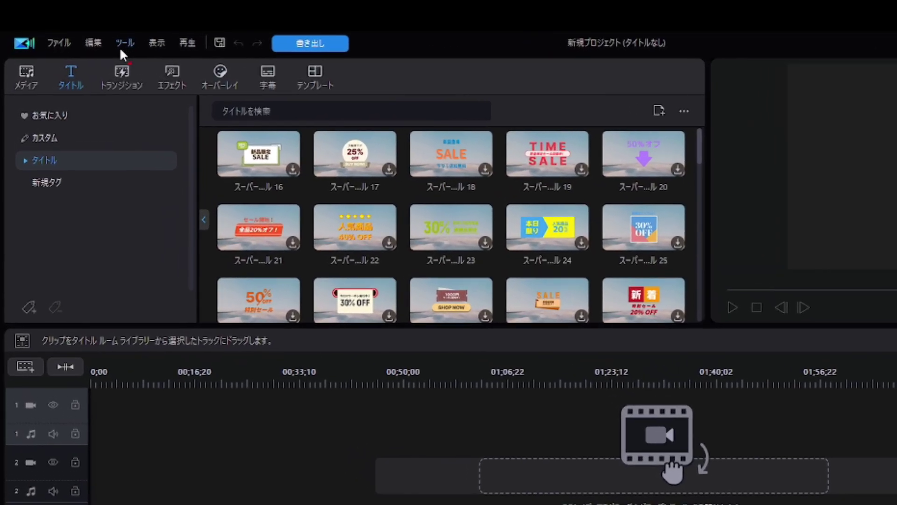
{"action": "left_click", "coordinate": [71, 48]}
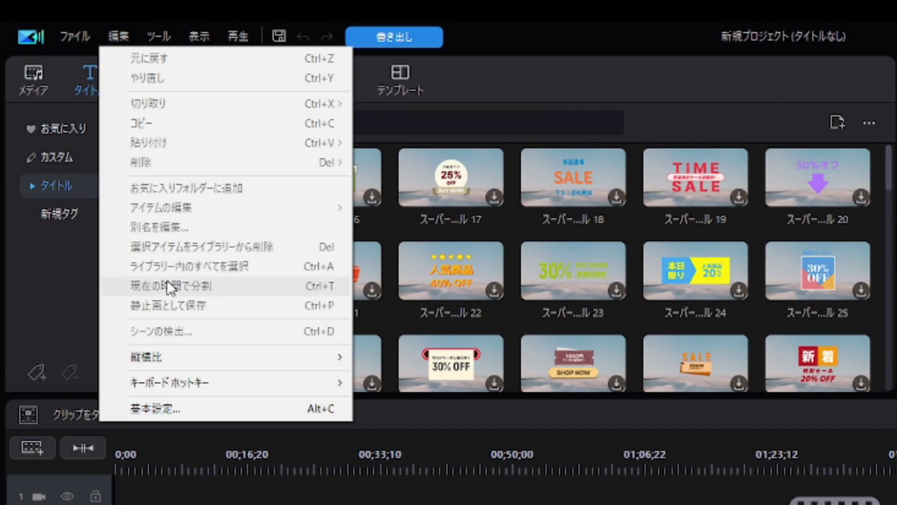
{"action": "left_click", "coordinate": [164, 413]}
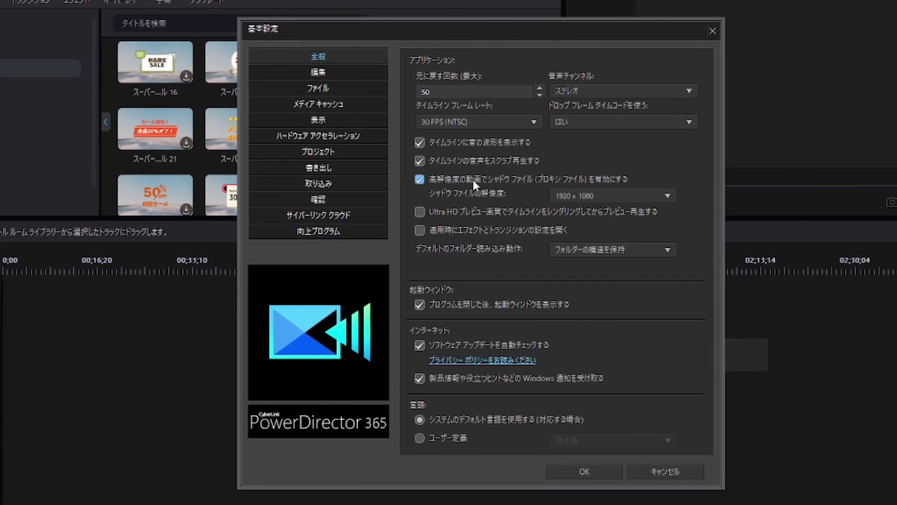
{"action": "left_click", "coordinate": [349, 219]}
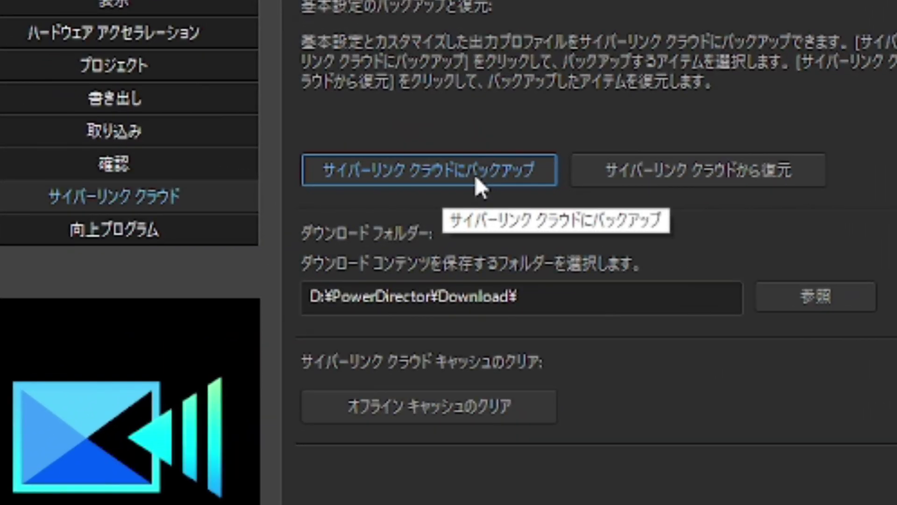
{"action": "left_click", "coordinate": [475, 176]}
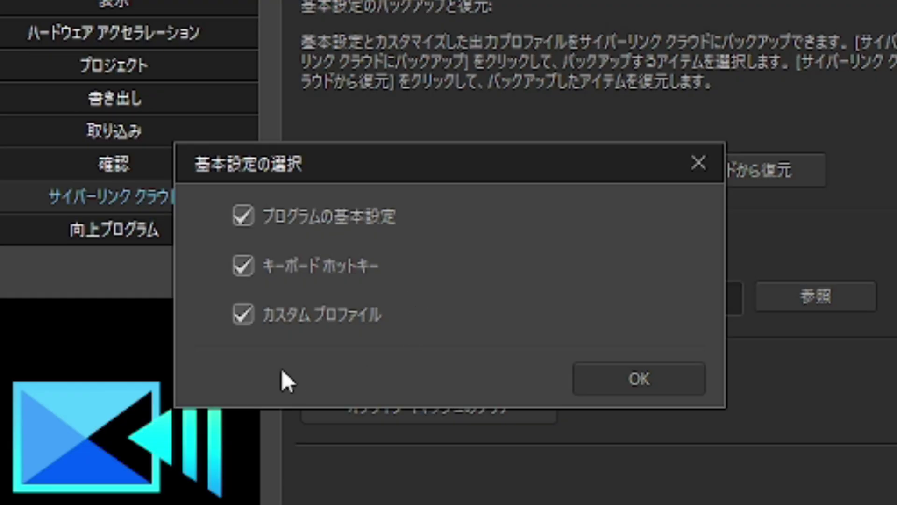
{"action": "left_click", "coordinate": [245, 220]}
{"action": "left_click", "coordinate": [290, 216]}
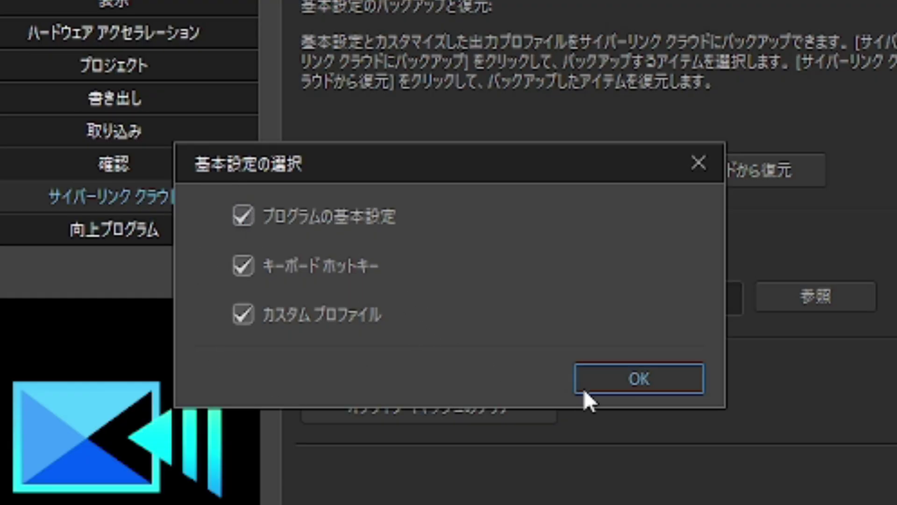
{"action": "left_click", "coordinate": [652, 379]}
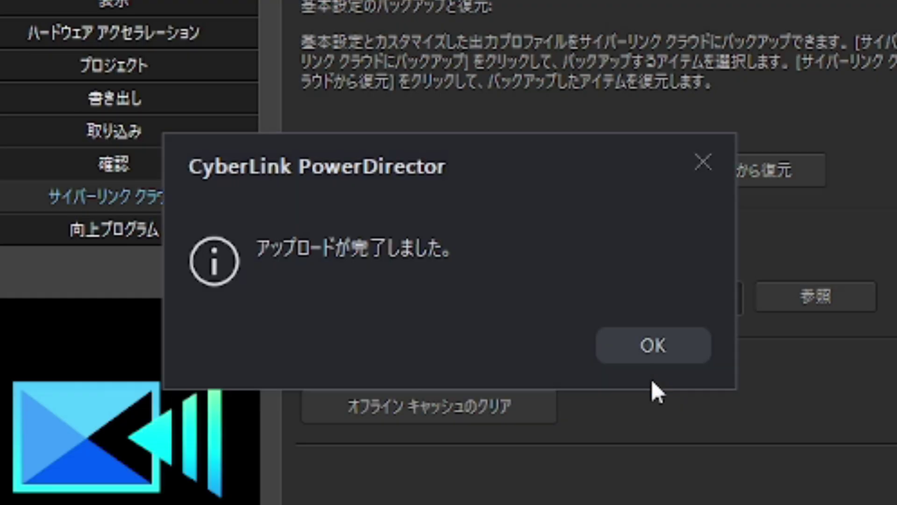
{"action": "left_click", "coordinate": [656, 351]}
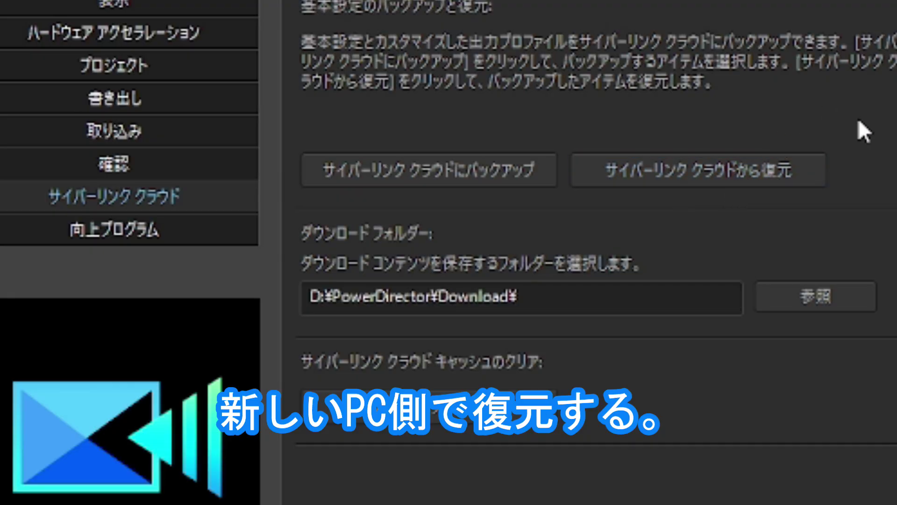
Step: Restore the program preferences, keyboard hotkeys and custom profiles from CyberLink Cloud
{"action": "left_click", "coordinate": [696, 180]}
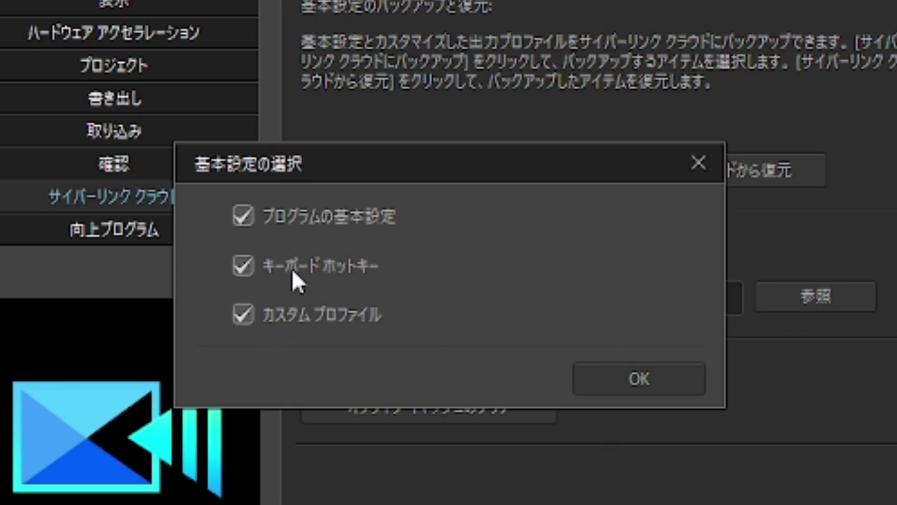
{"action": "left_click", "coordinate": [629, 378]}
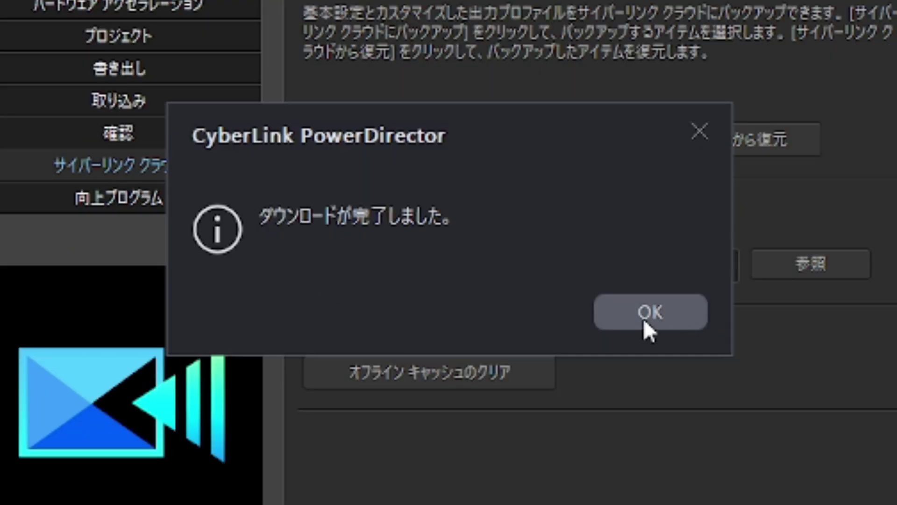
{"action": "left_click", "coordinate": [645, 322]}
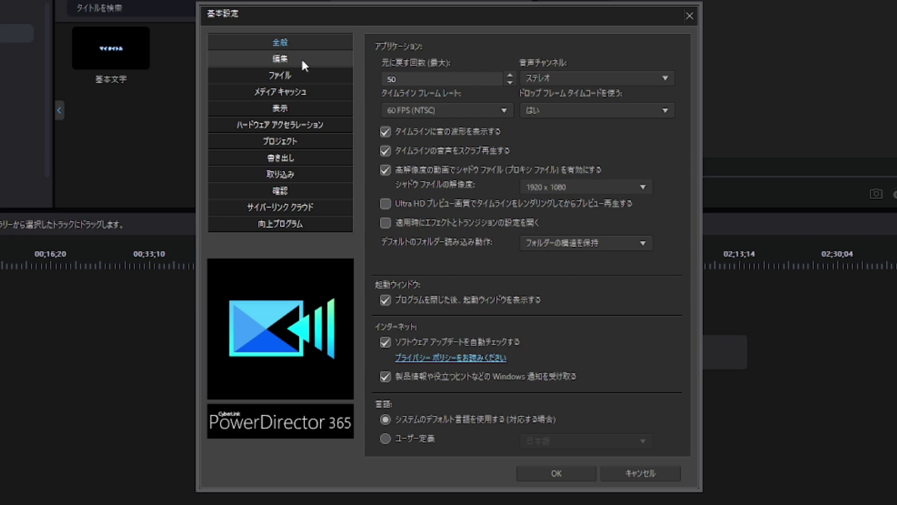
Step: Check the editing and file preferences, and close the preferences without applying changes
{"action": "left_click", "coordinate": [301, 58]}
{"action": "left_click", "coordinate": [297, 75]}
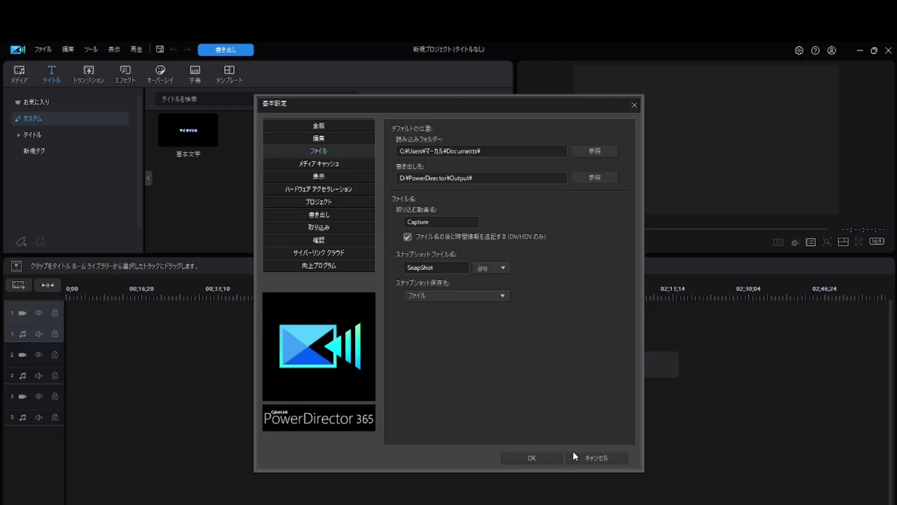
{"action": "left_click", "coordinate": [641, 473]}
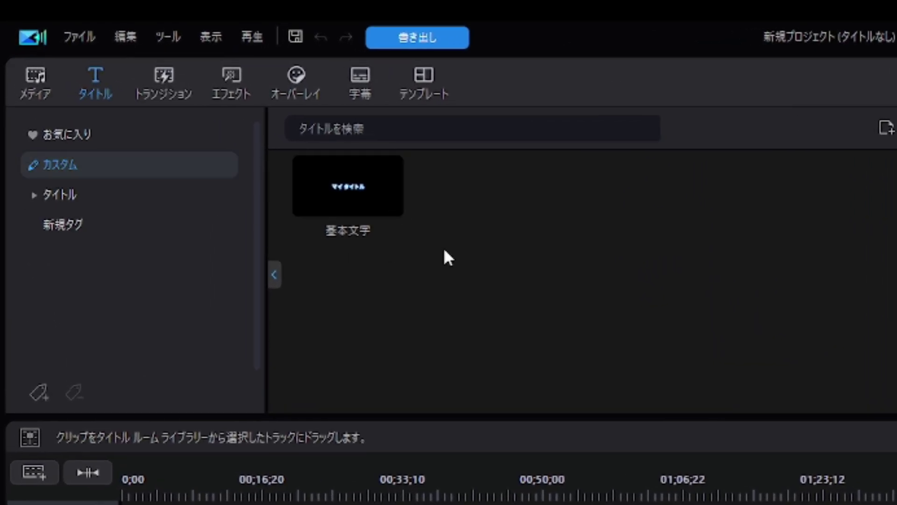
Step: Start sharing the custom title 基本文字 and choose サイバーリンク クラウド alone as its upload destination
{"action": "right_click", "coordinate": [339, 189]}
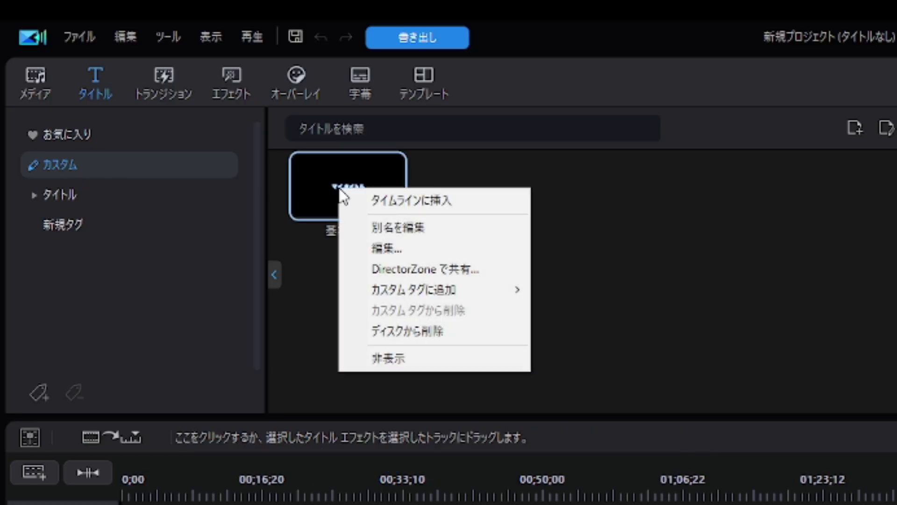
{"action": "left_click", "coordinate": [469, 269]}
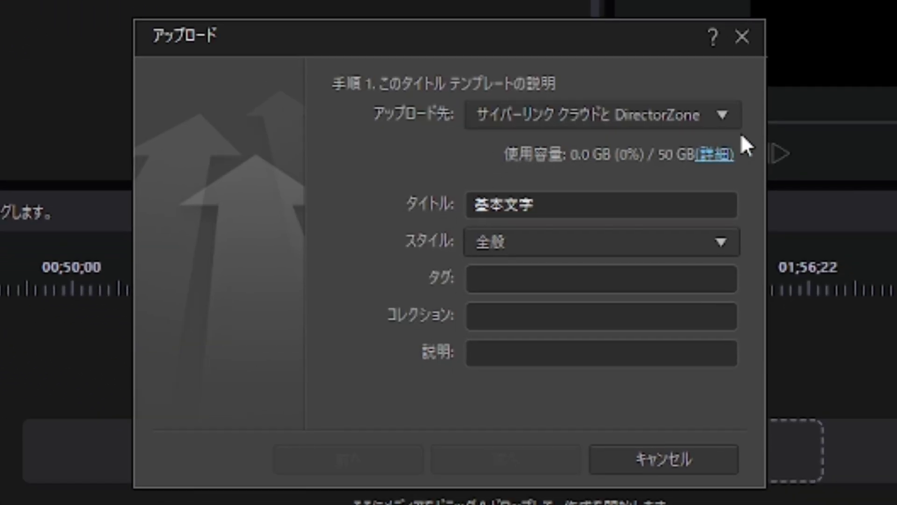
{"action": "left_click", "coordinate": [722, 114]}
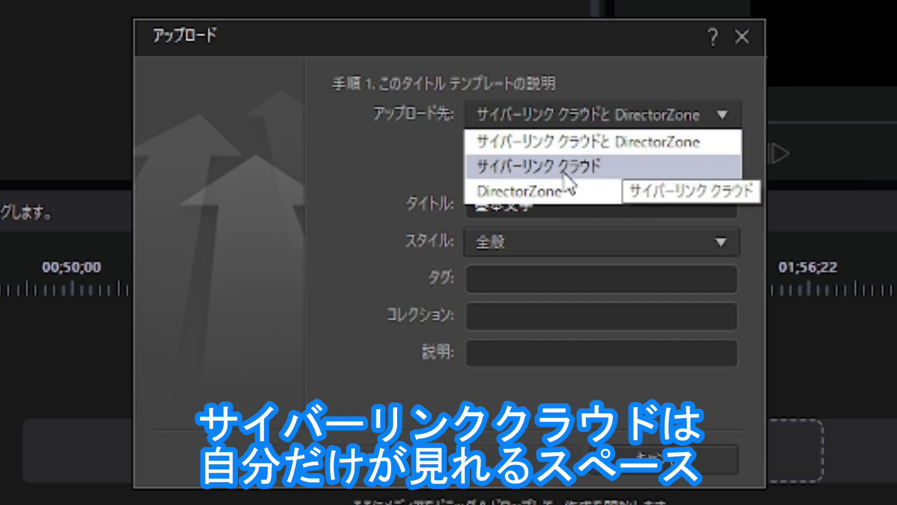
{"action": "left_click", "coordinate": [577, 170]}
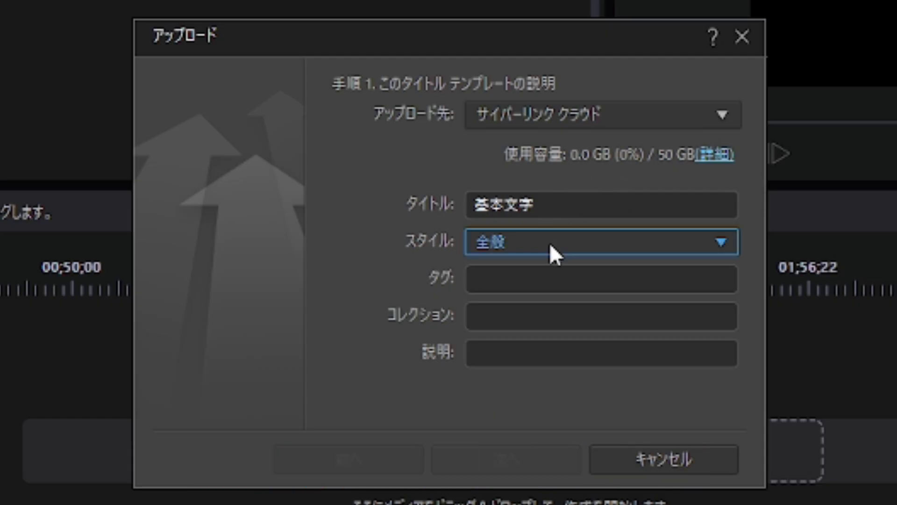
Step: Enter "a" as the tag, collection and description of the title template, and upload it
{"action": "left_click", "coordinate": [518, 280]}
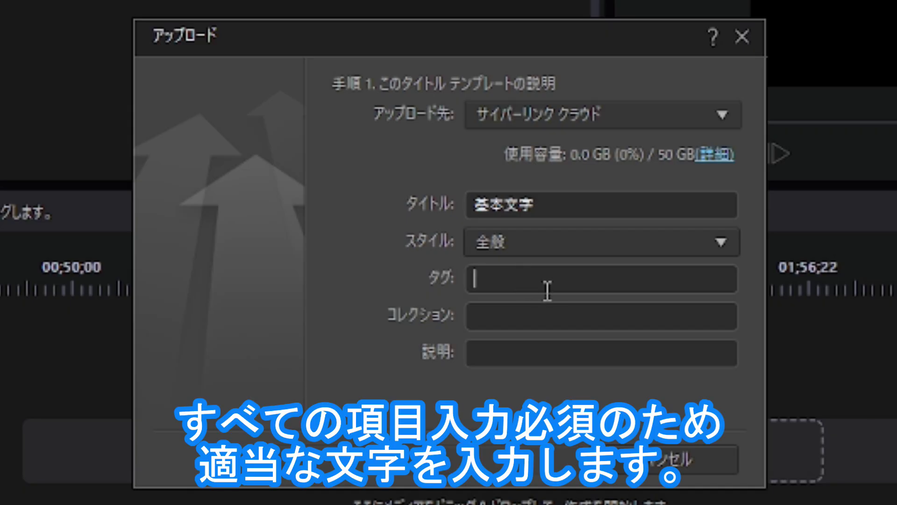
{"action": "type", "text": "a"}
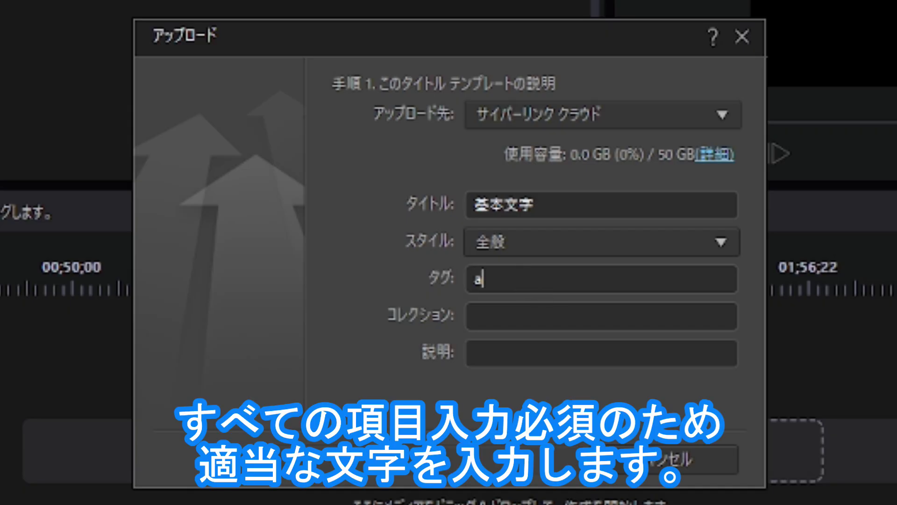
{"action": "left_click", "coordinate": [523, 324]}
{"action": "type", "text": "a"}
{"action": "left_click", "coordinate": [522, 362]}
{"action": "type", "text": "a"}
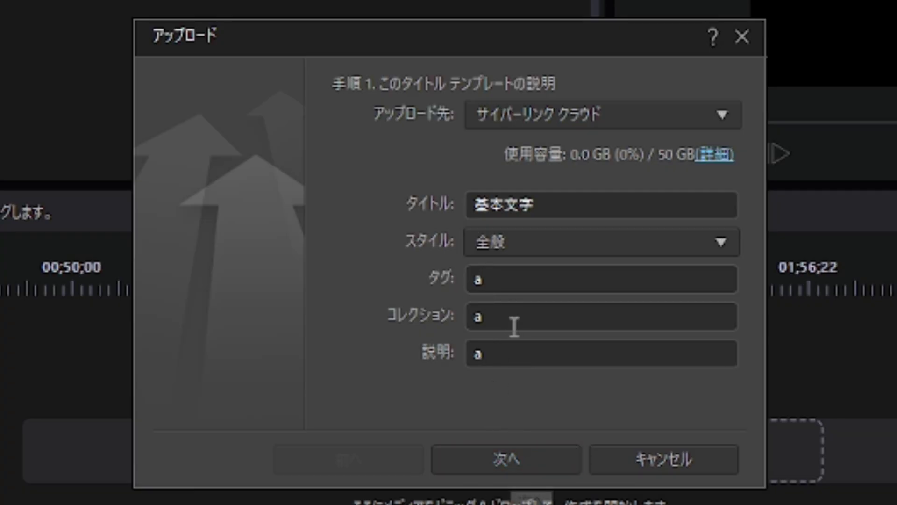
{"action": "left_click", "coordinate": [510, 464]}
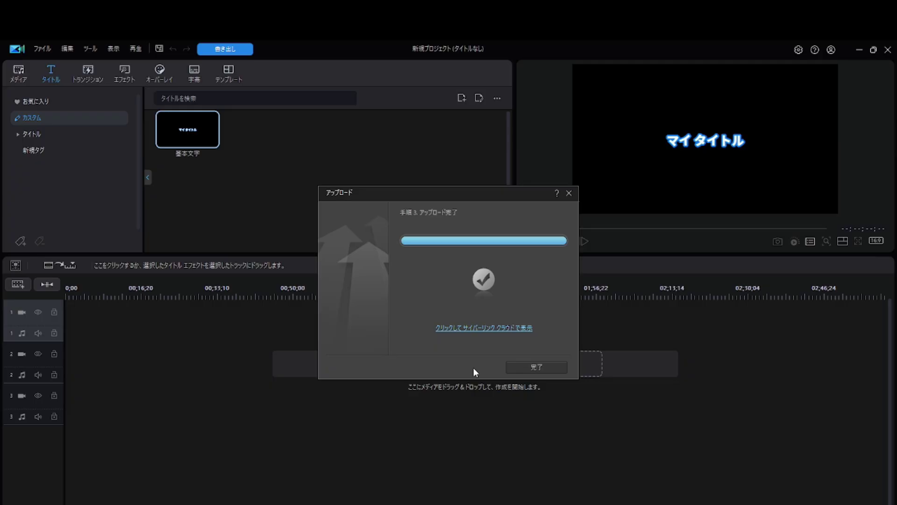
{"action": "left_click", "coordinate": [543, 365]}
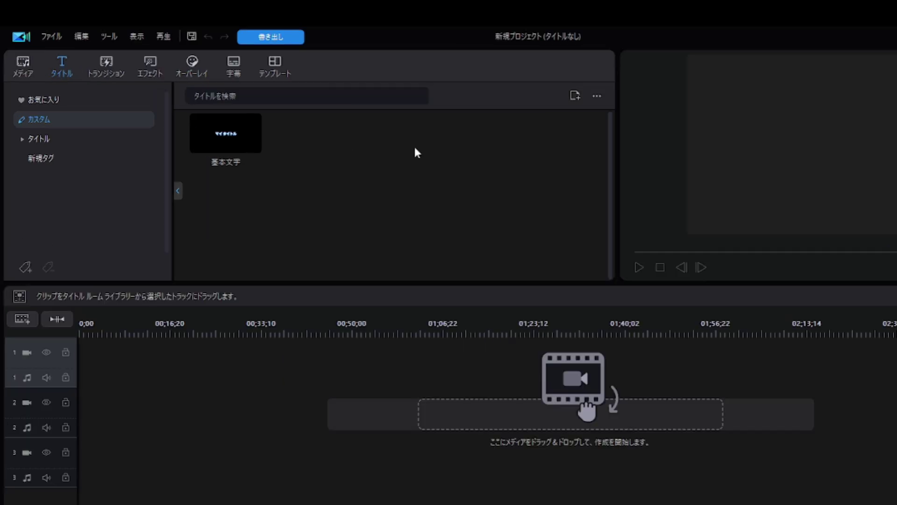
Step: Download the サンプル title template from マイ サイバーリンク クラウド into the title library
{"action": "left_click", "coordinate": [597, 97]}
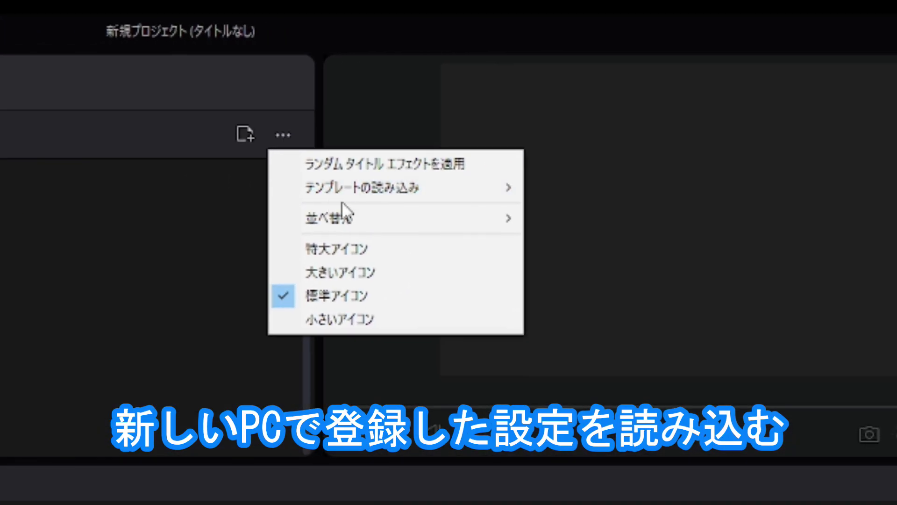
{"action": "mouse_move", "coordinate": [548, 158]}
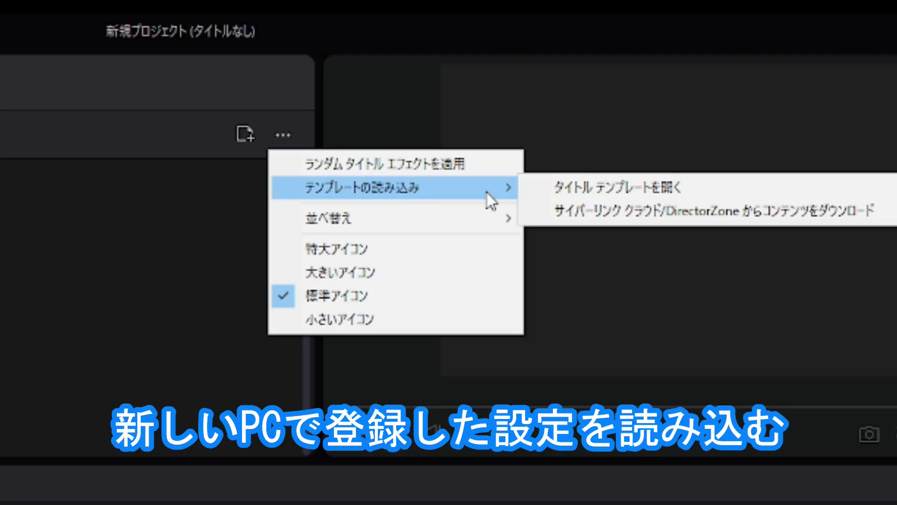
{"action": "left_click", "coordinate": [604, 215]}
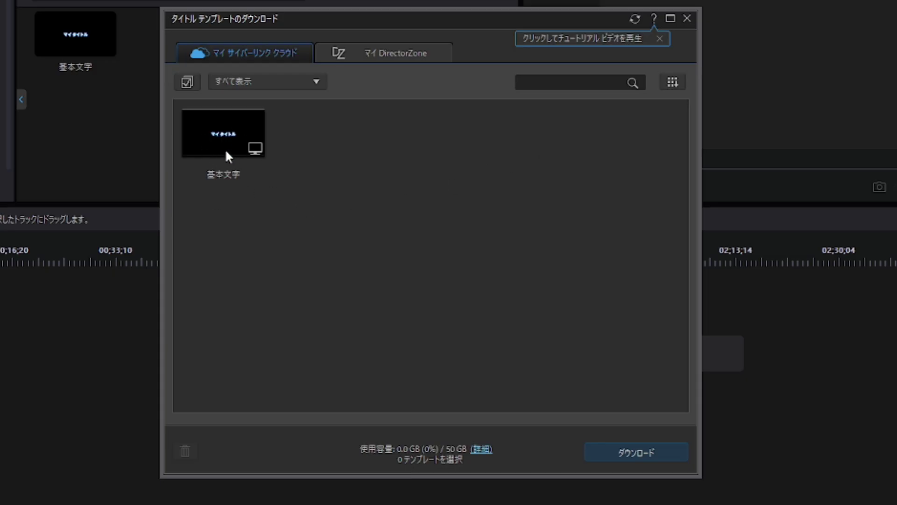
{"action": "left_click", "coordinate": [210, 130]}
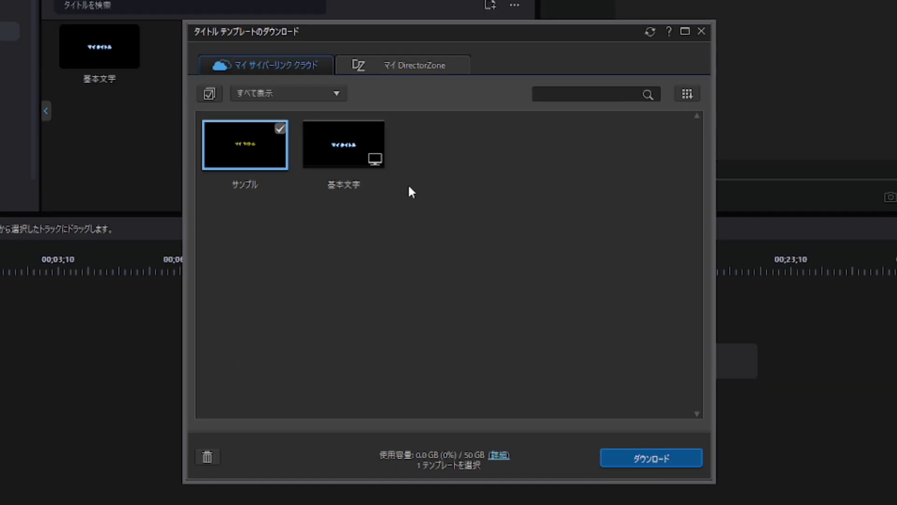
{"action": "left_click", "coordinate": [236, 150]}
{"action": "left_click", "coordinate": [246, 163]}
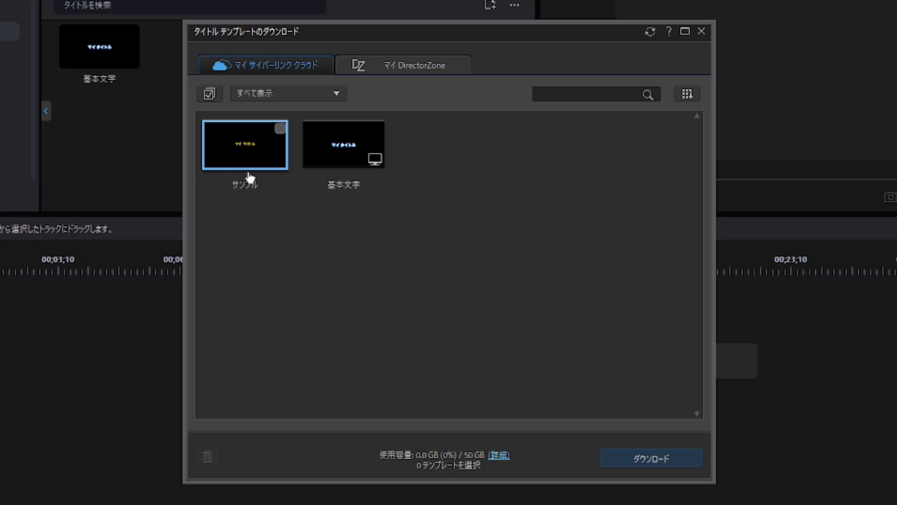
{"action": "left_click", "coordinate": [648, 458]}
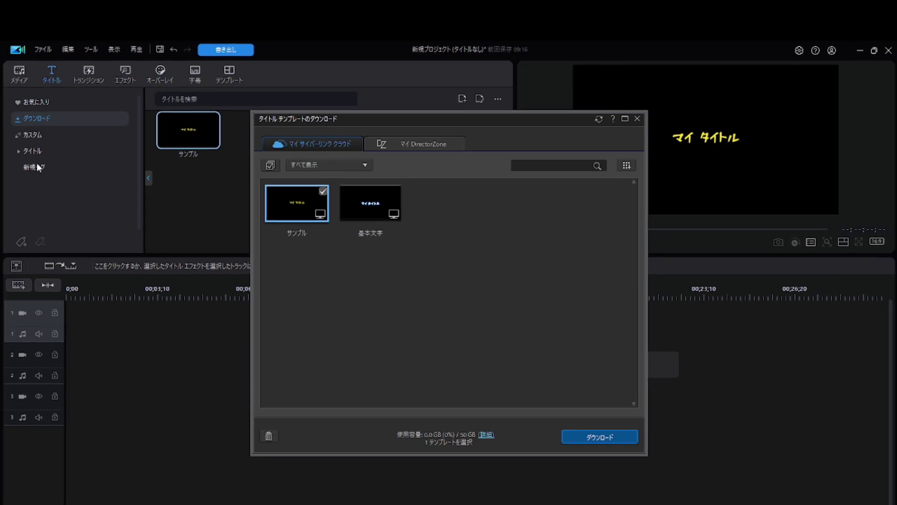
{"action": "left_click", "coordinate": [637, 118]}
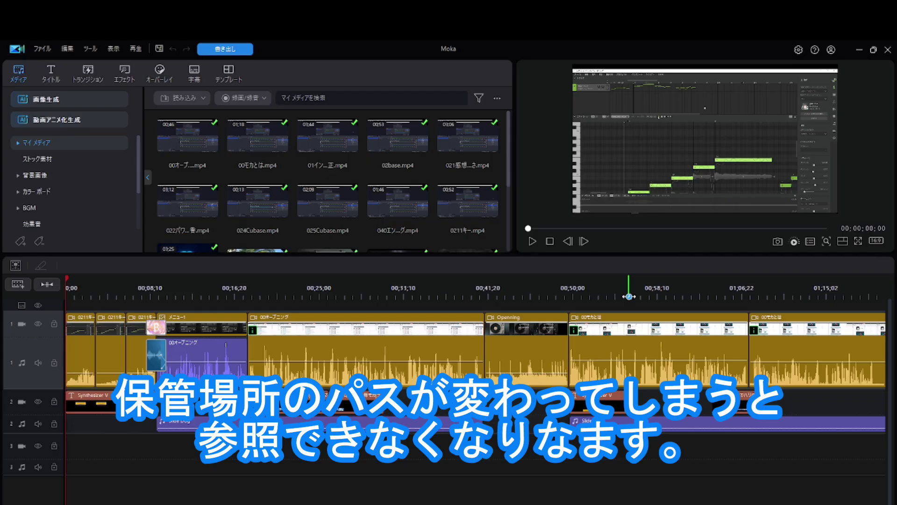
{"action": "left_click", "coordinate": [244, 101]}
{"action": "left_click", "coordinate": [262, 125]}
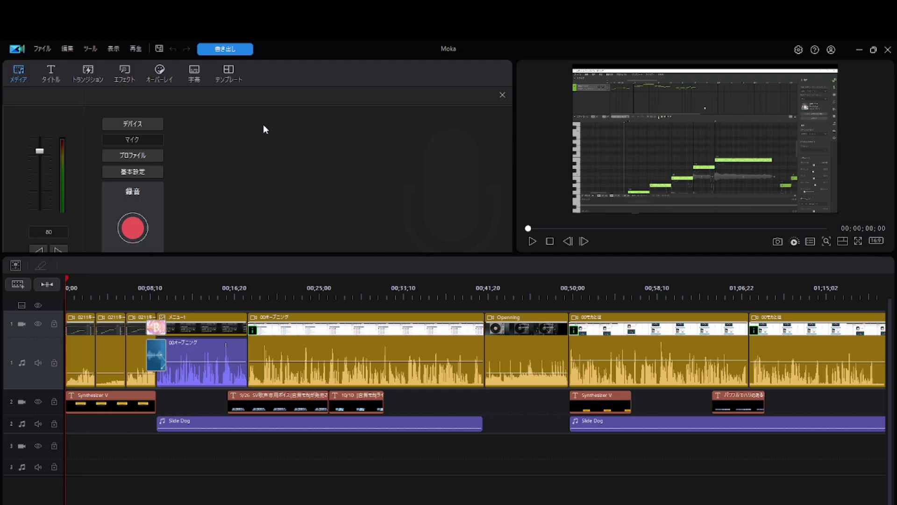
{"action": "left_click", "coordinate": [499, 95]}
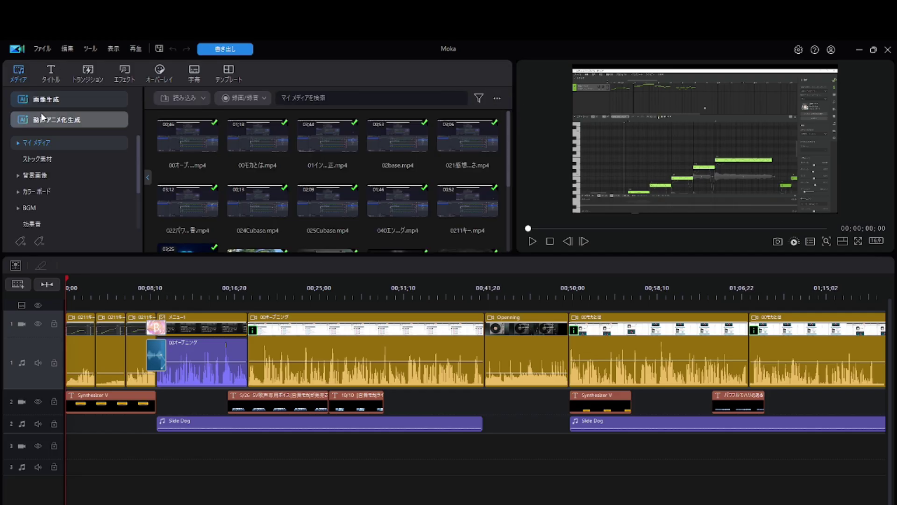
Step: Review the ファイル settings in the preferences, and play the opening moment of the Moka project
{"action": "left_click", "coordinate": [67, 49]}
{"action": "left_click", "coordinate": [88, 262]}
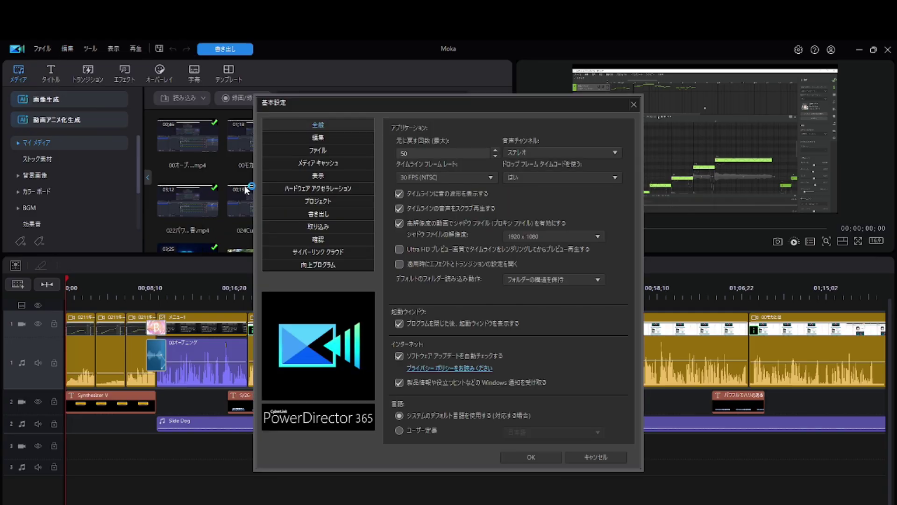
{"action": "left_click", "coordinate": [335, 152]}
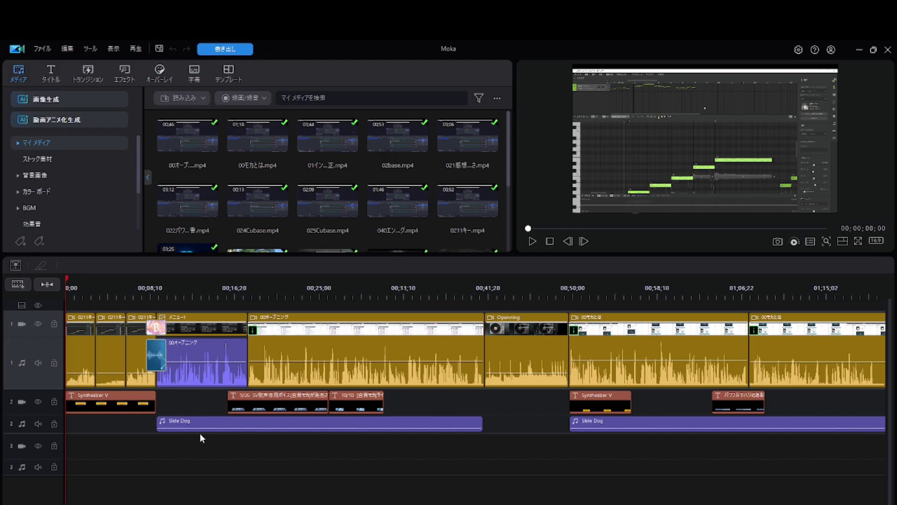
{"action": "key", "text": "space"}
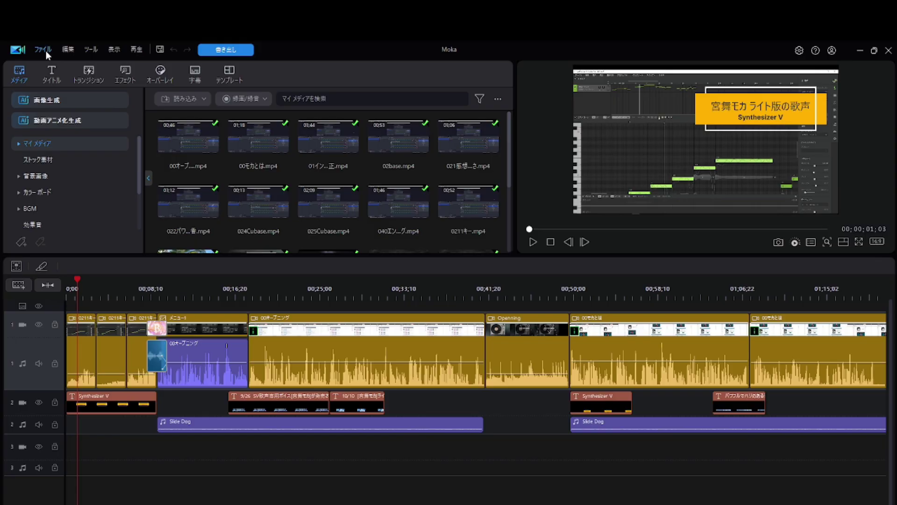
Step: Save the Moka project together with its materials, without unused clips, into D:\PowerDirector\Output\Moka 01, and open the location of the saved files
{"action": "left_click", "coordinate": [43, 49]}
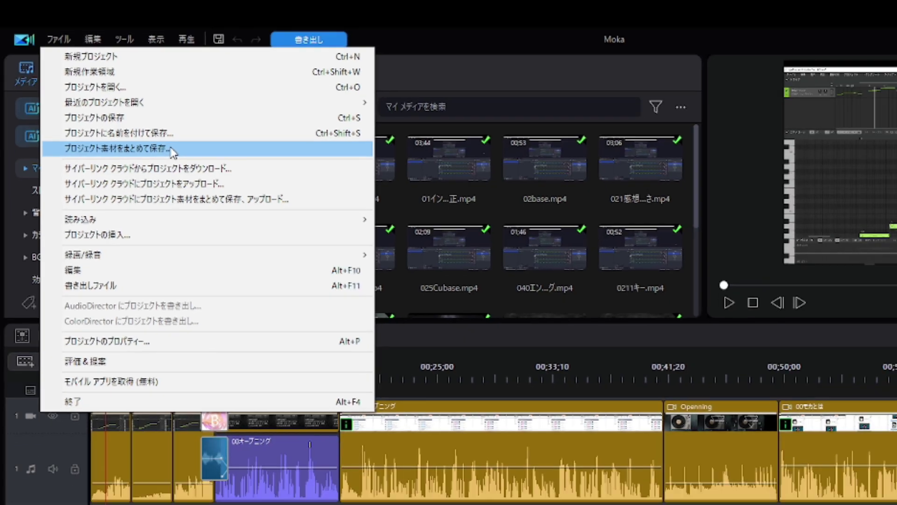
{"action": "left_click", "coordinate": [204, 193]}
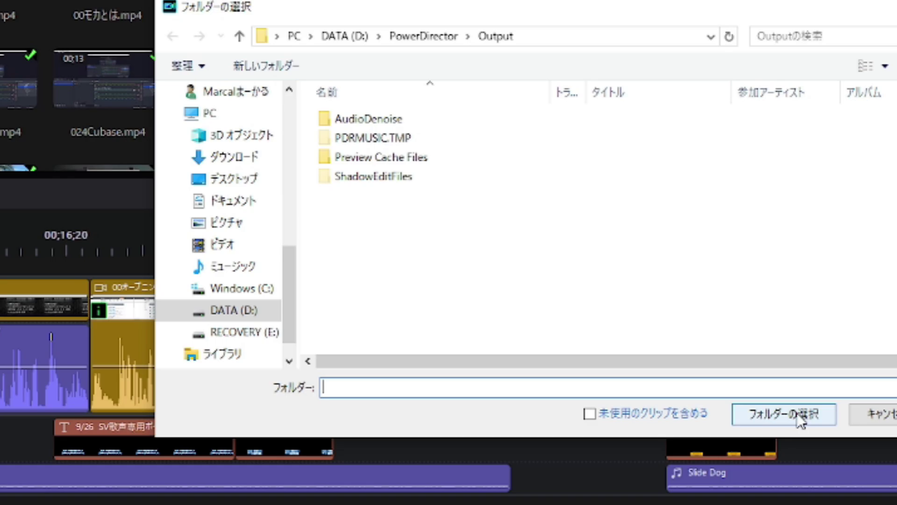
{"action": "left_click", "coordinate": [798, 414]}
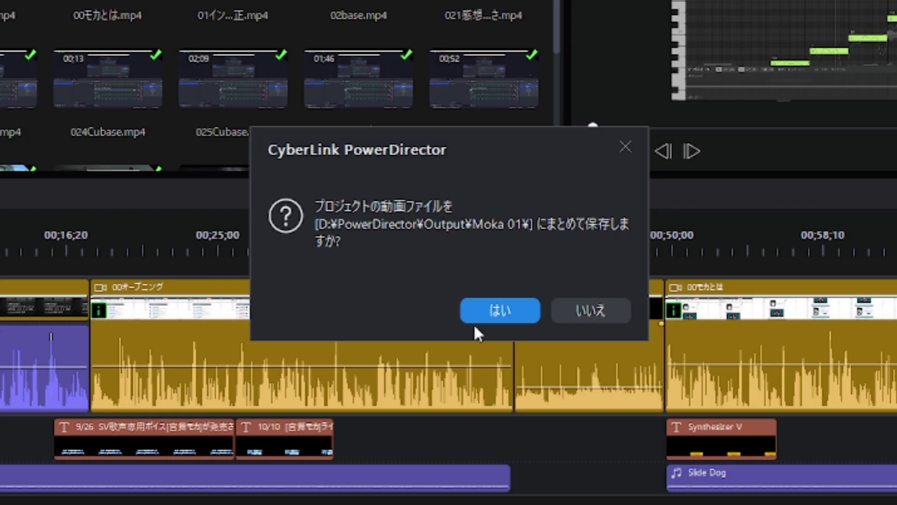
{"action": "left_click", "coordinate": [501, 312]}
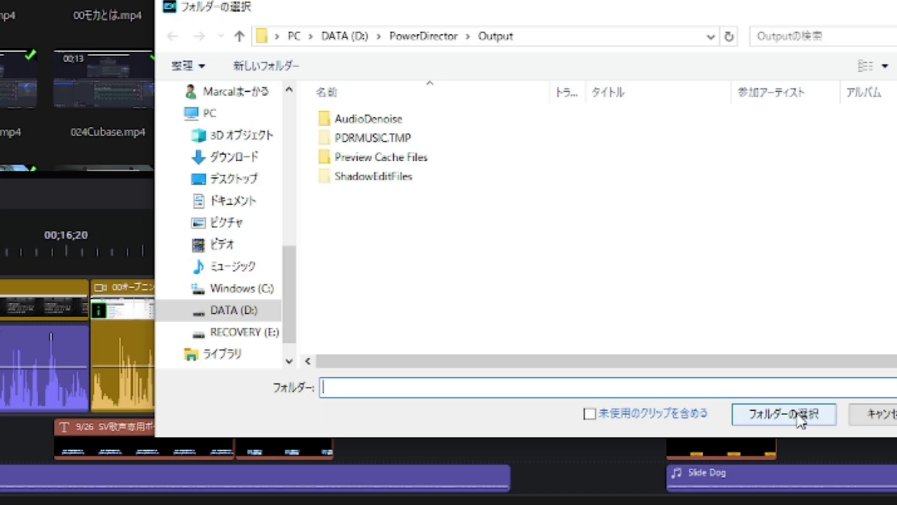
{"action": "left_click", "coordinate": [798, 415]}
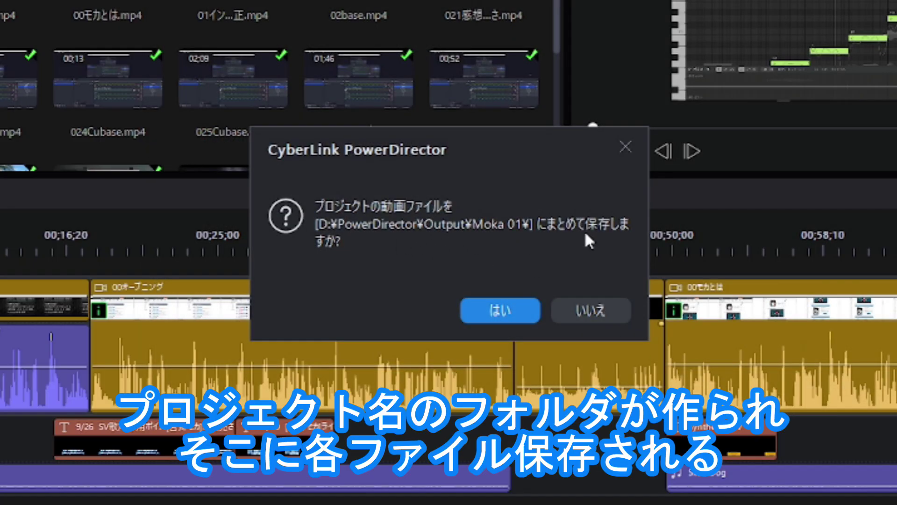
{"action": "left_click", "coordinate": [501, 312]}
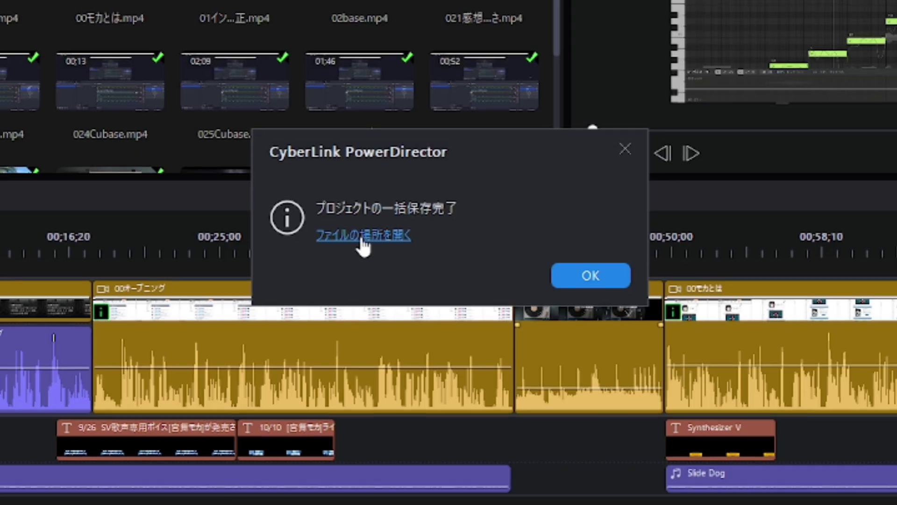
{"action": "left_click", "coordinate": [363, 243]}
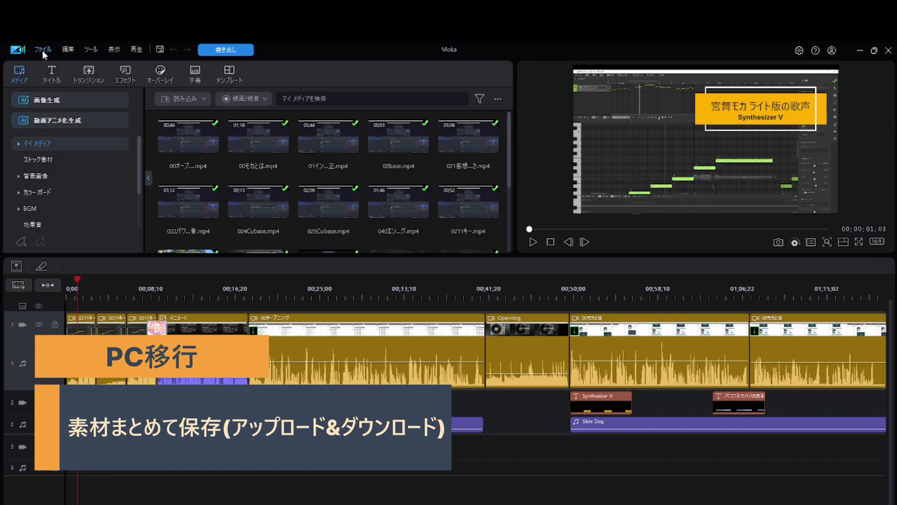
Step: Upload the project and its materials to サイバーリンク クラウド as a project pack named Moka, and check it in the online project list
{"action": "left_click", "coordinate": [42, 50]}
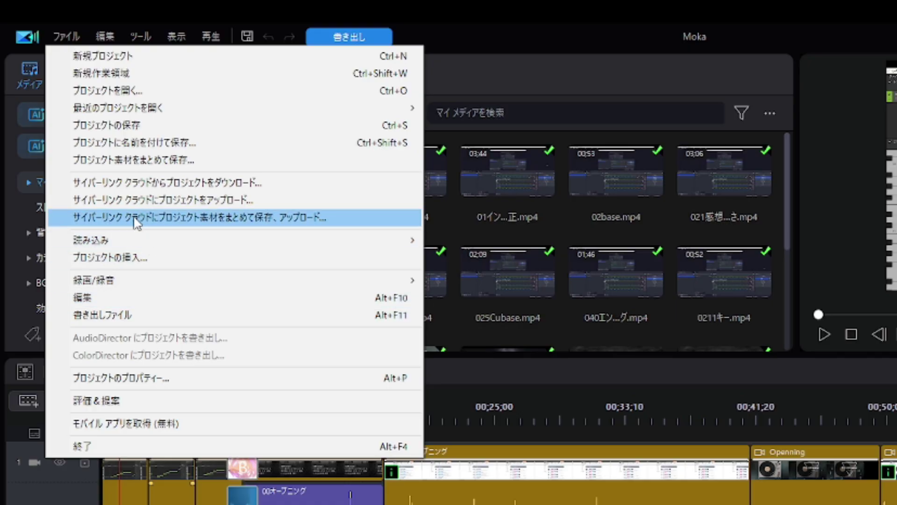
{"action": "left_click", "coordinate": [214, 227]}
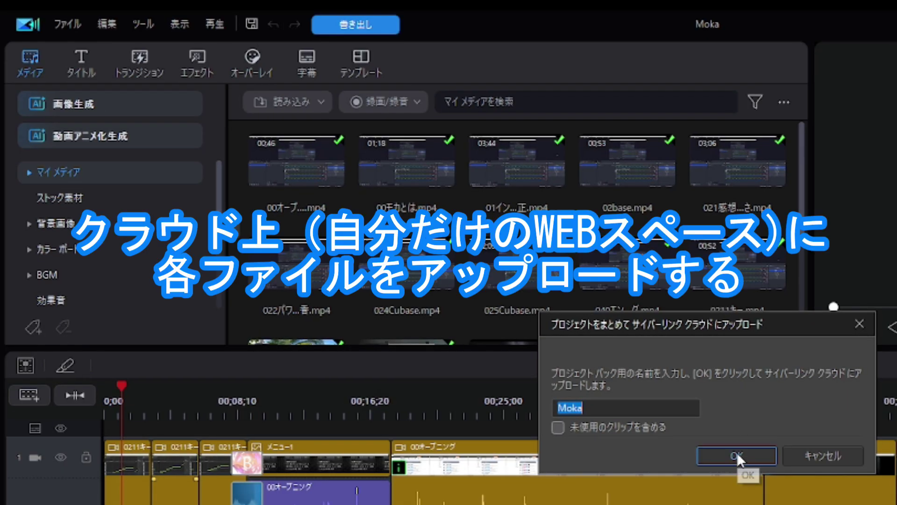
{"action": "left_click", "coordinate": [737, 452]}
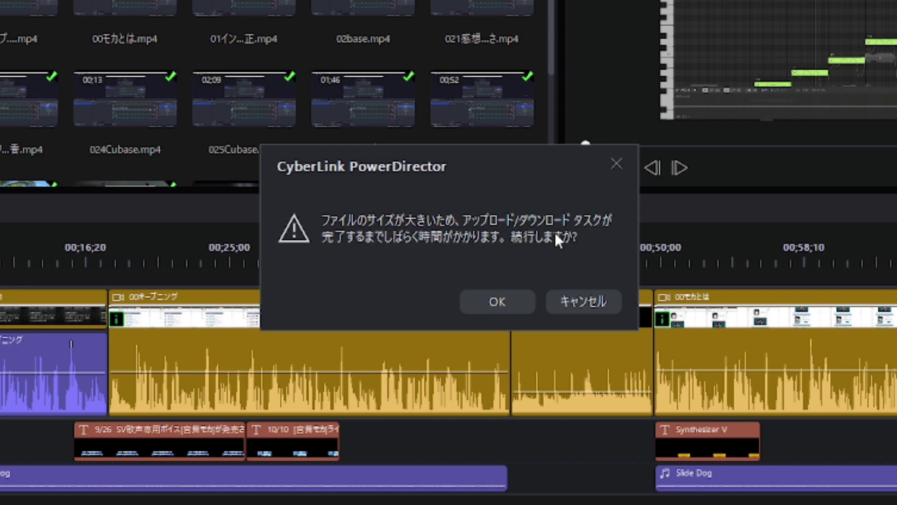
{"action": "left_click", "coordinate": [501, 301]}
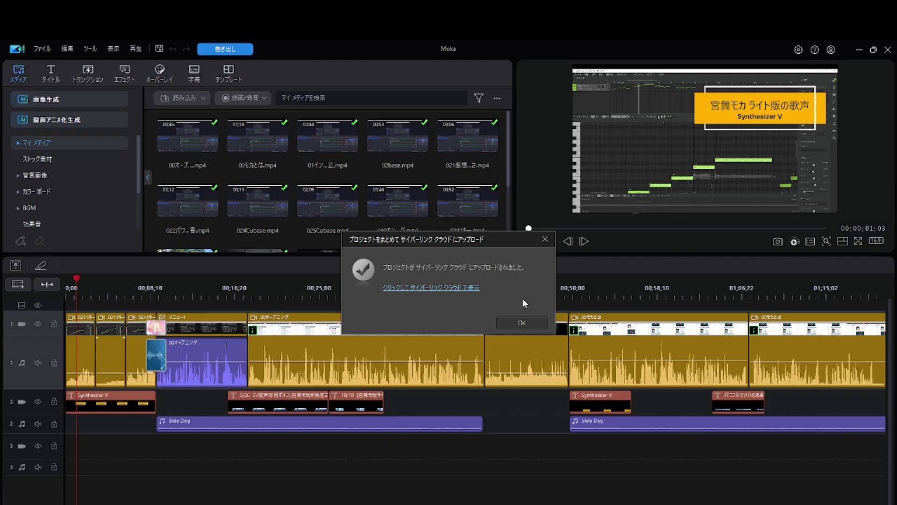
{"action": "left_click", "coordinate": [424, 288]}
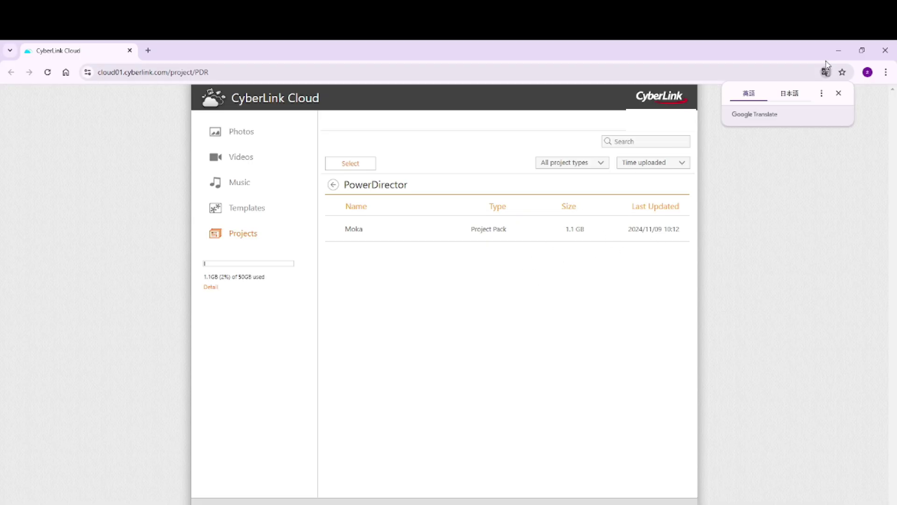
{"action": "left_click", "coordinate": [840, 55]}
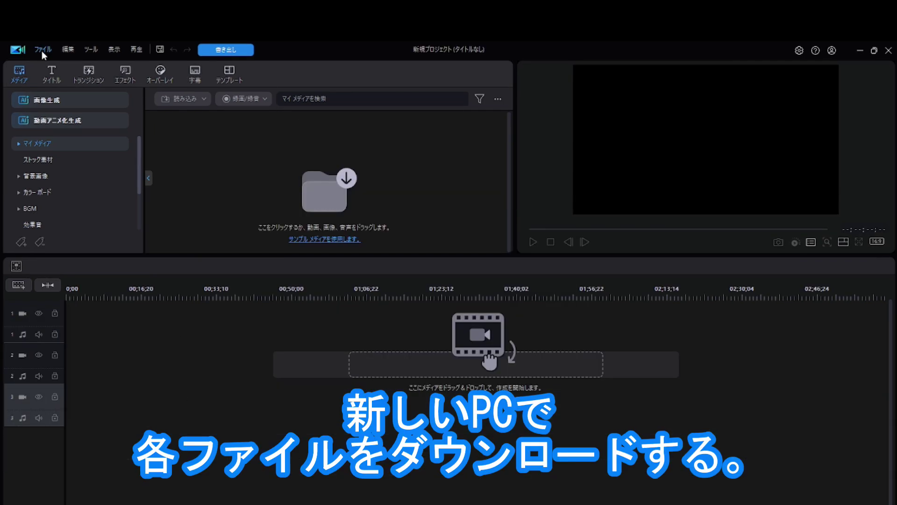
Step: Download the Moka project pack from サイバーリンク クラウド into the PowerDirector folder on DATA (D:), and open the downloaded project
{"action": "left_click", "coordinate": [41, 51]}
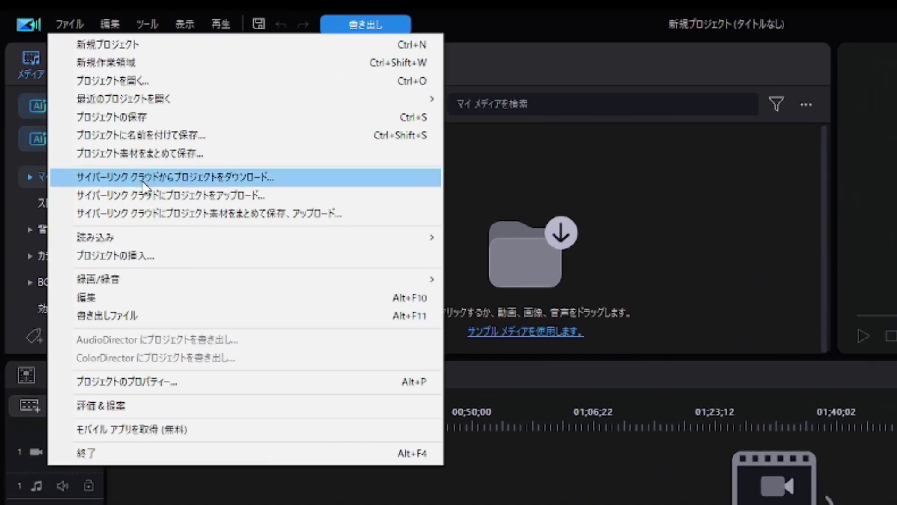
{"action": "left_click", "coordinate": [177, 182]}
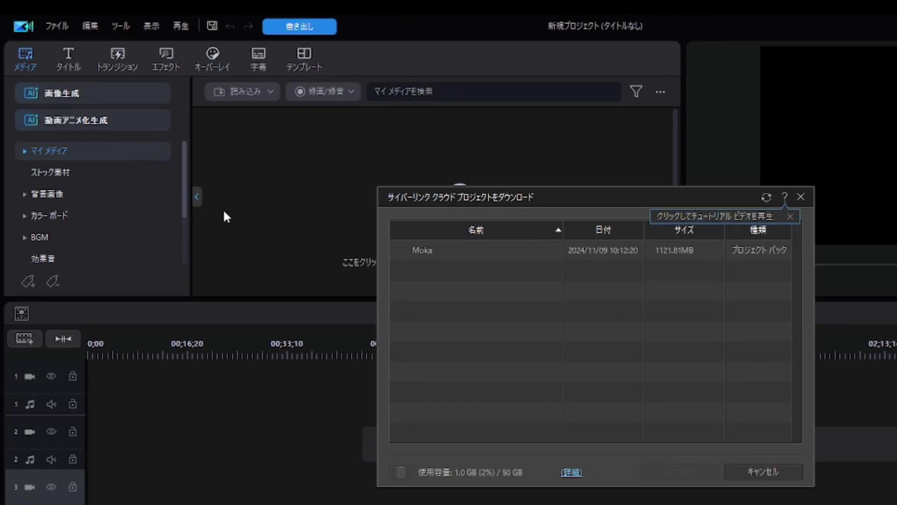
{"action": "left_click", "coordinate": [488, 248]}
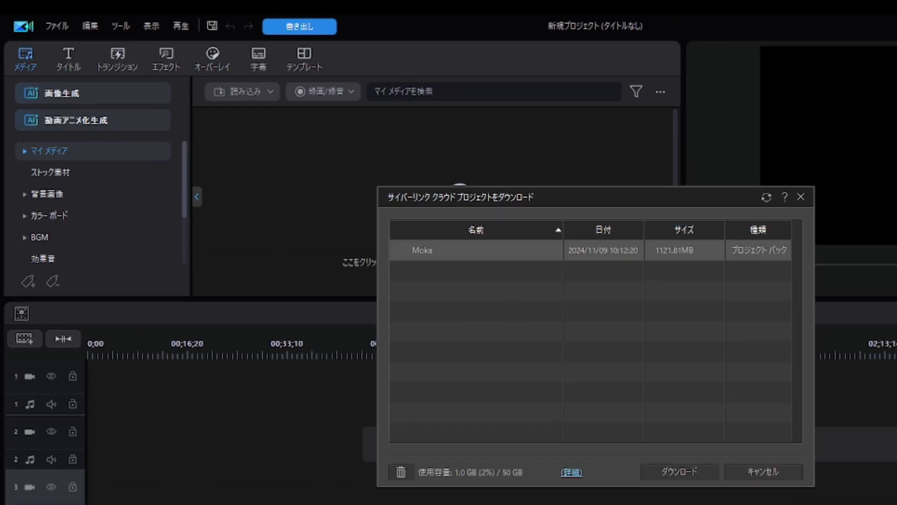
{"action": "left_click", "coordinate": [693, 466]}
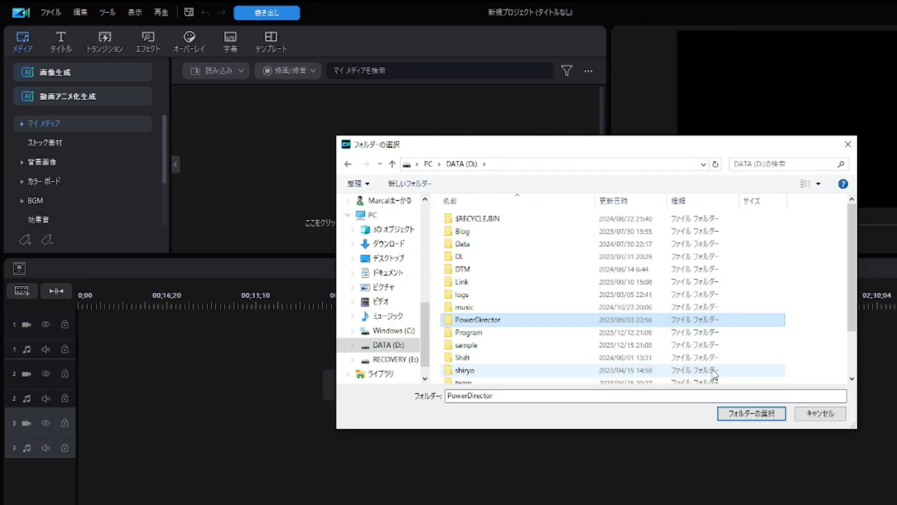
{"action": "left_click", "coordinate": [753, 414]}
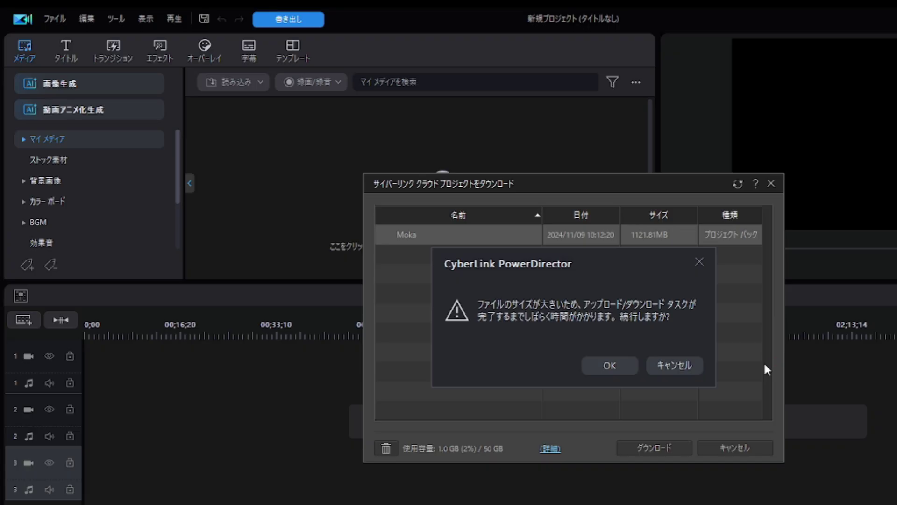
{"action": "left_click", "coordinate": [613, 364]}
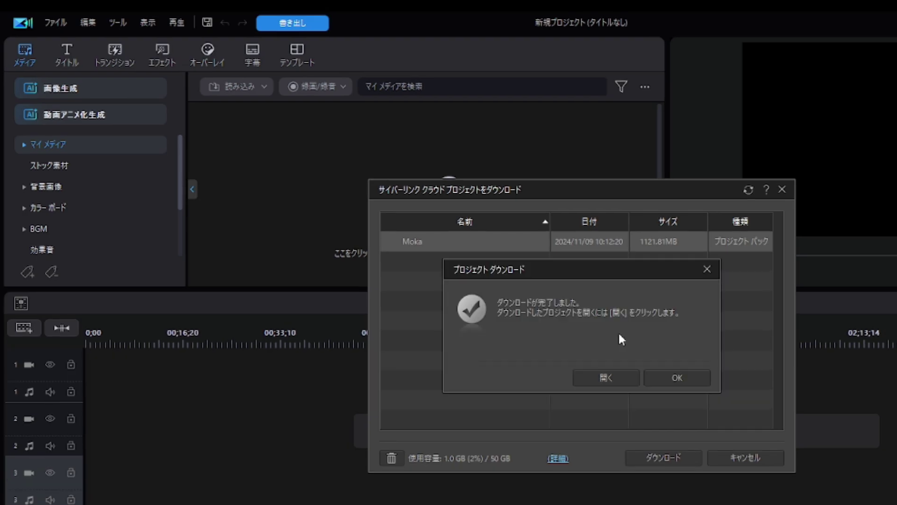
{"action": "left_click", "coordinate": [612, 375]}
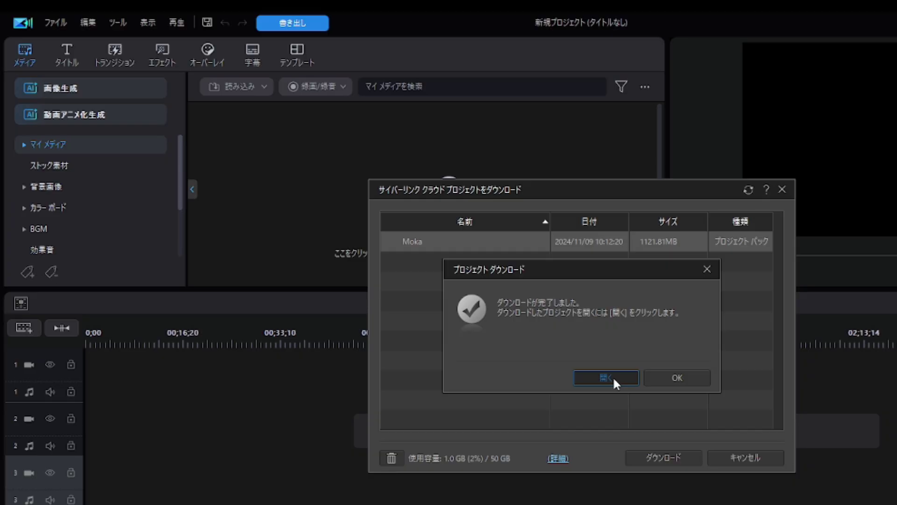